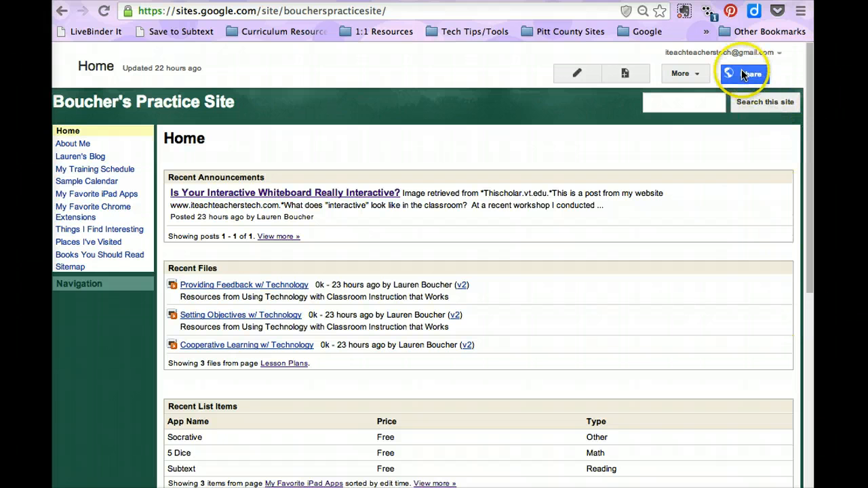
# Open the site's sharing settings and enter a new person's e-mail address to add with Can edit access.
pyautogui.click(744, 75)
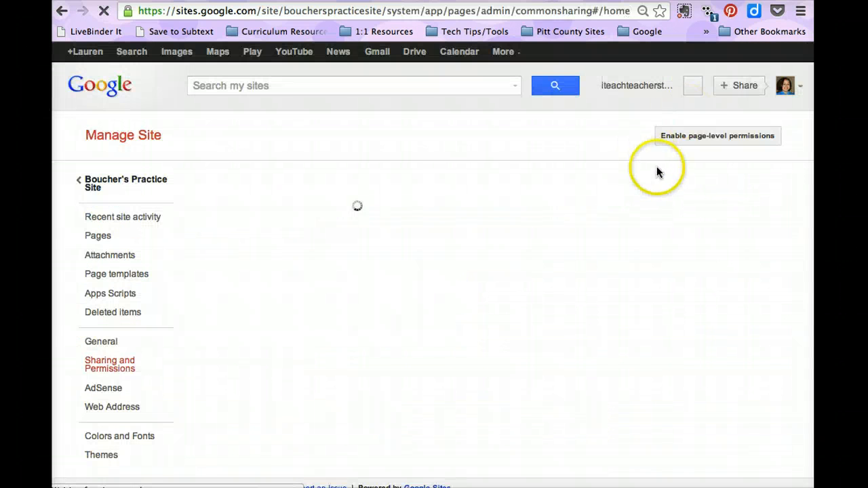
pyautogui.scroll(-1, 690, 331)
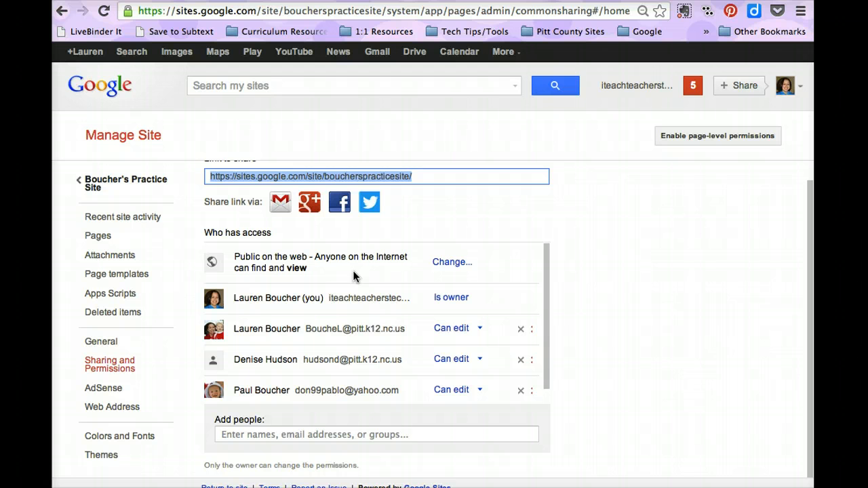
pyautogui.click(291, 435)
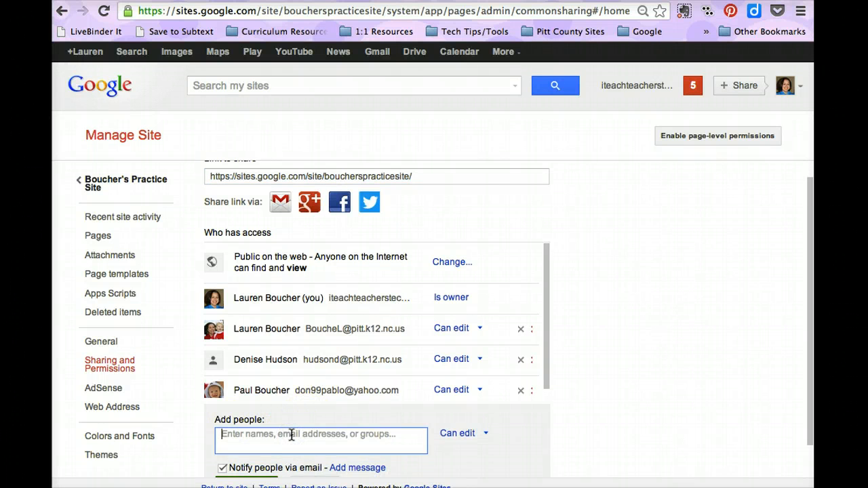
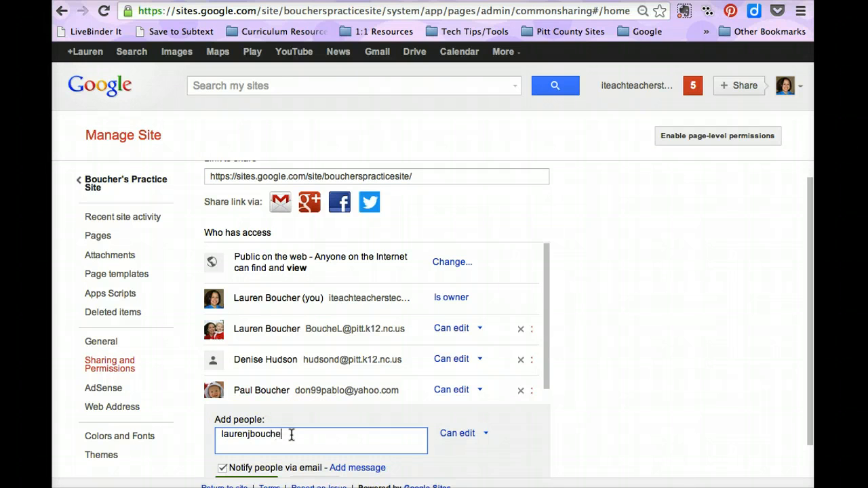
pyautogui.scroll(-2, 530, 409)
pyautogui.scroll(-1, 530, 406)
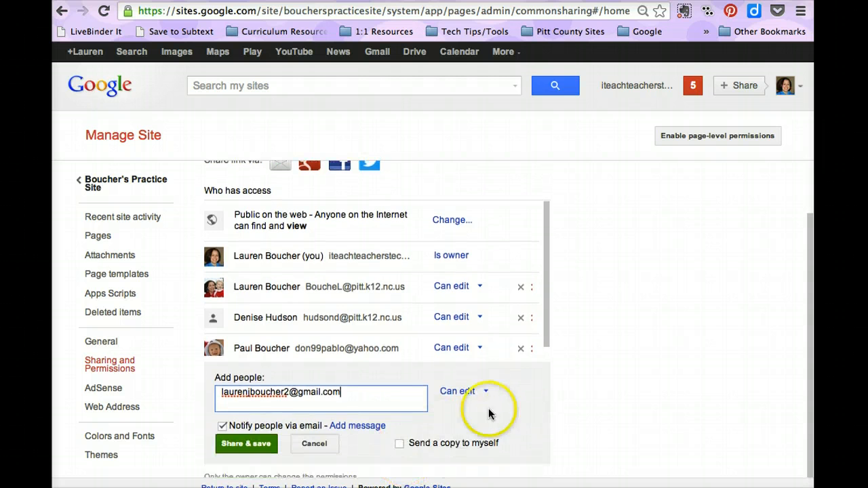
# Turn off the e-mail notification, share and save, and confirm skipping the notification.
pyautogui.click(223, 426)
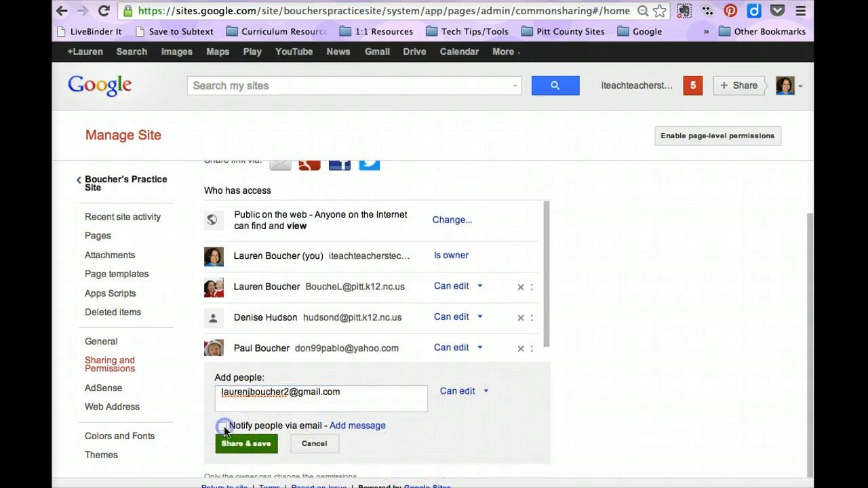
pyautogui.click(243, 445)
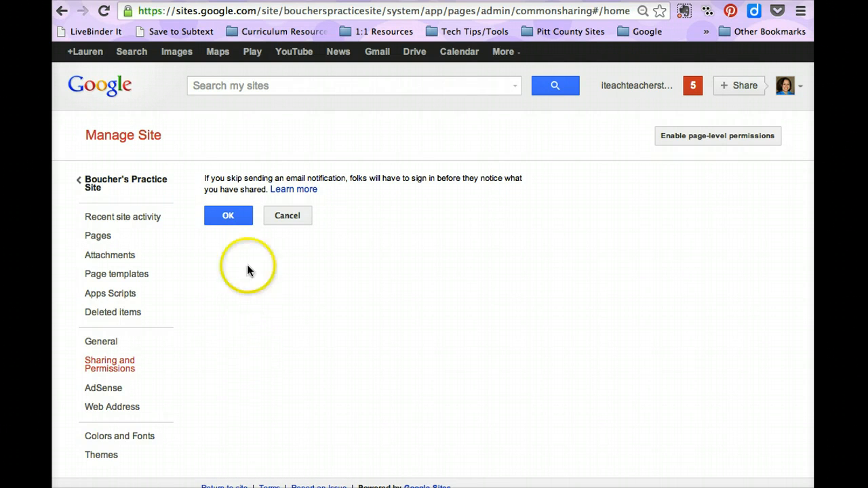
pyautogui.click(227, 217)
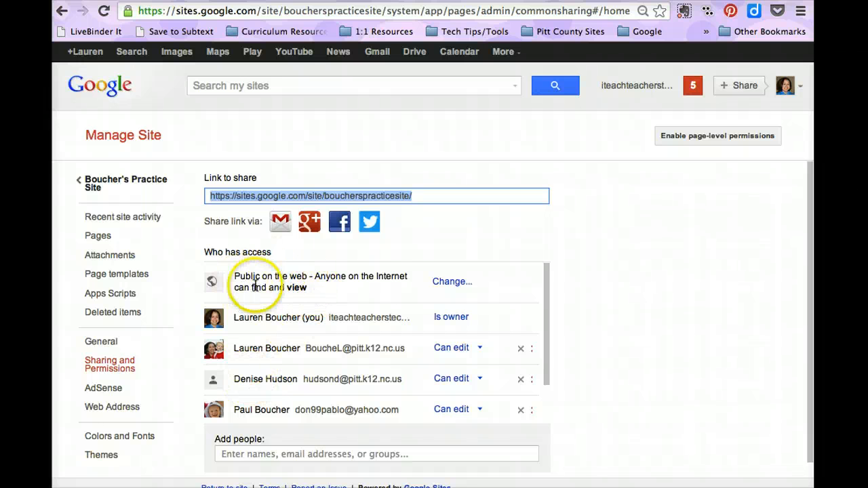
# Try the Anyone with the link and Private visibility options, then save with Public on the web selected.
pyautogui.click(458, 288)
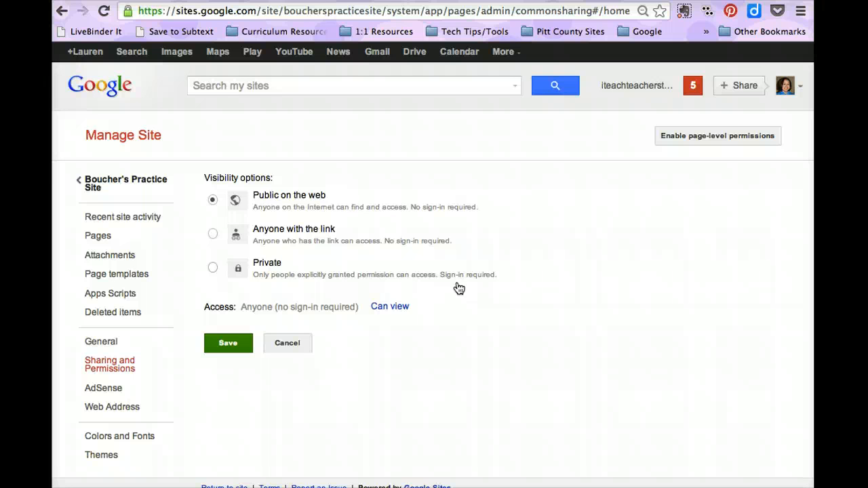
pyautogui.click(213, 234)
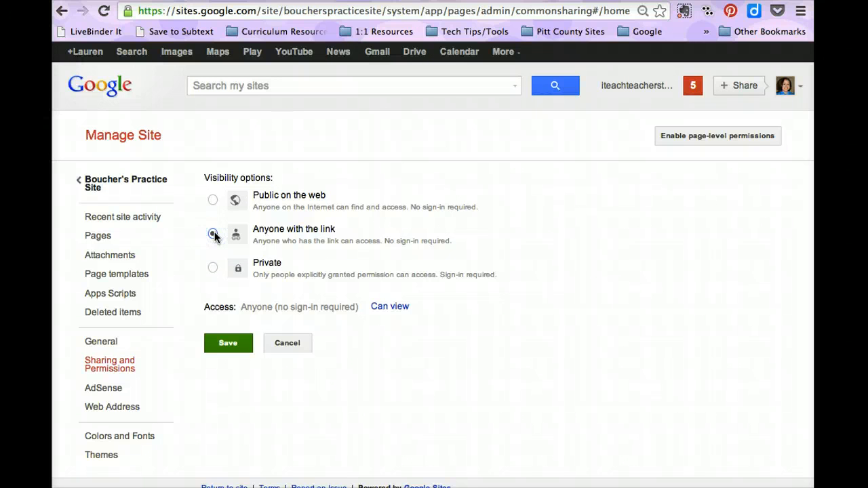
pyautogui.click(212, 268)
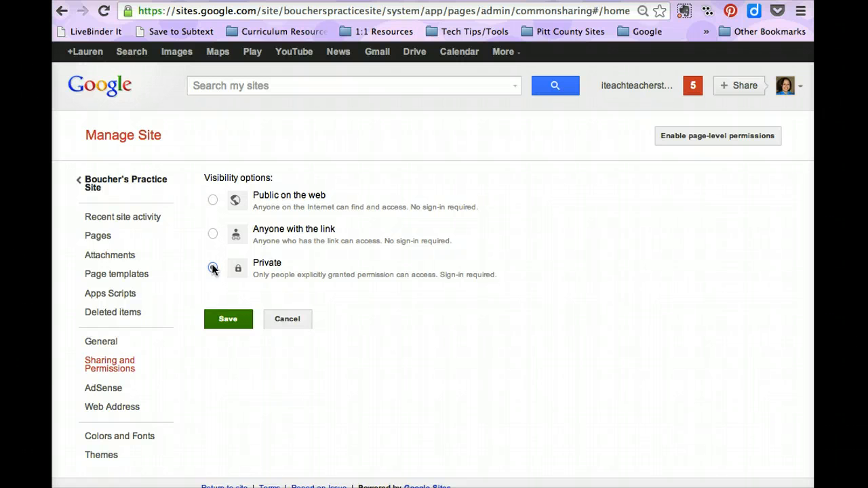
pyautogui.click(212, 269)
pyautogui.click(213, 200)
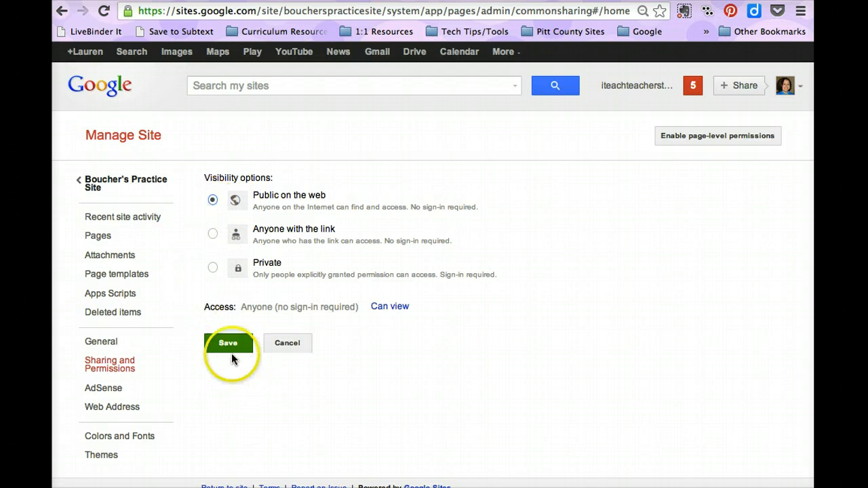
pyautogui.click(226, 343)
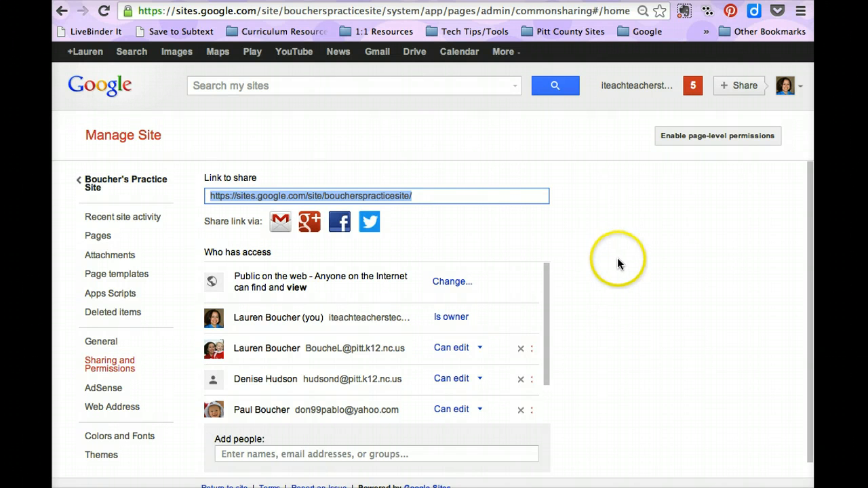
# Turn on page-level permissions and expand Lauren's Blog, My Favorite Chrome Extensions and My Favorite iPad Apps in the page tree.
pyautogui.click(727, 143)
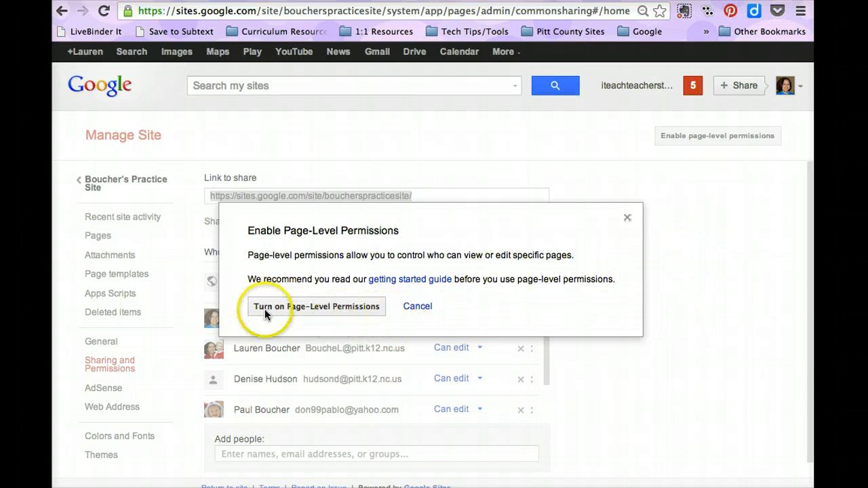
pyautogui.click(328, 307)
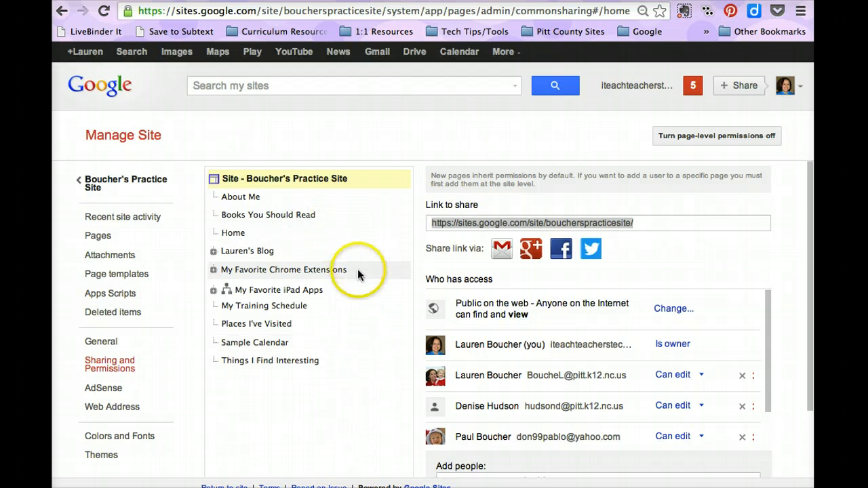
pyautogui.click(213, 251)
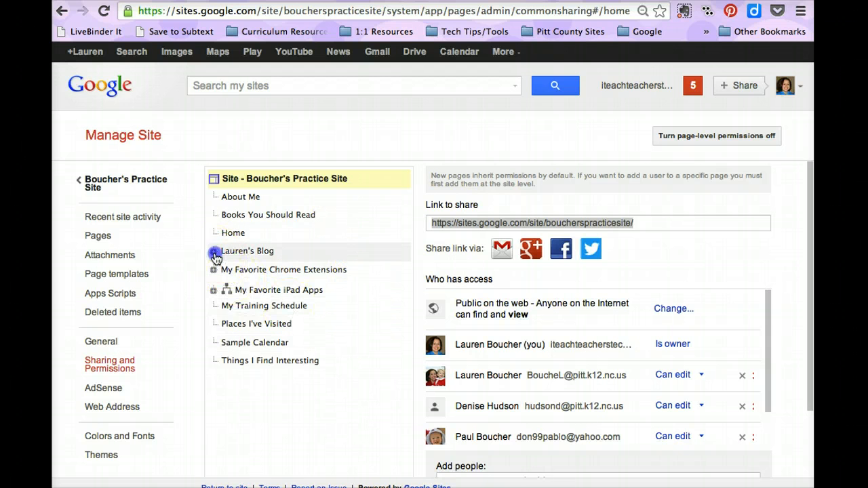
pyautogui.click(213, 289)
pyautogui.click(213, 344)
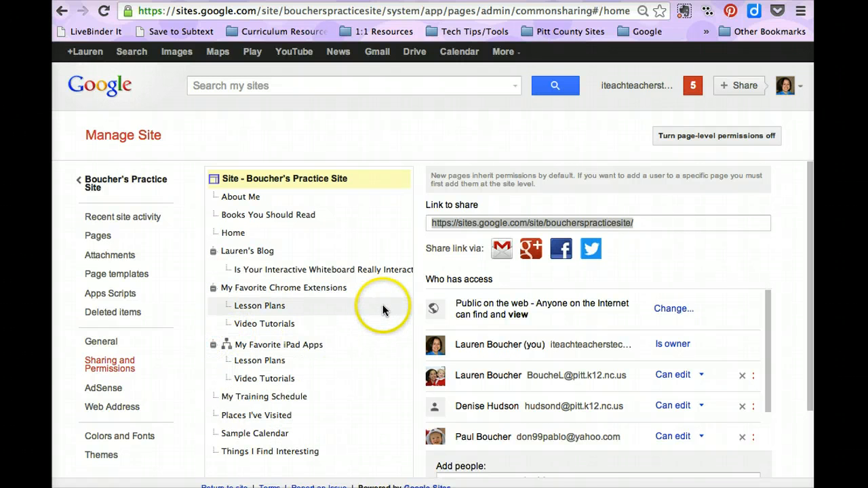
# Scroll through the site's access list to check the newly added person.
pyautogui.scroll(-1, 383, 310)
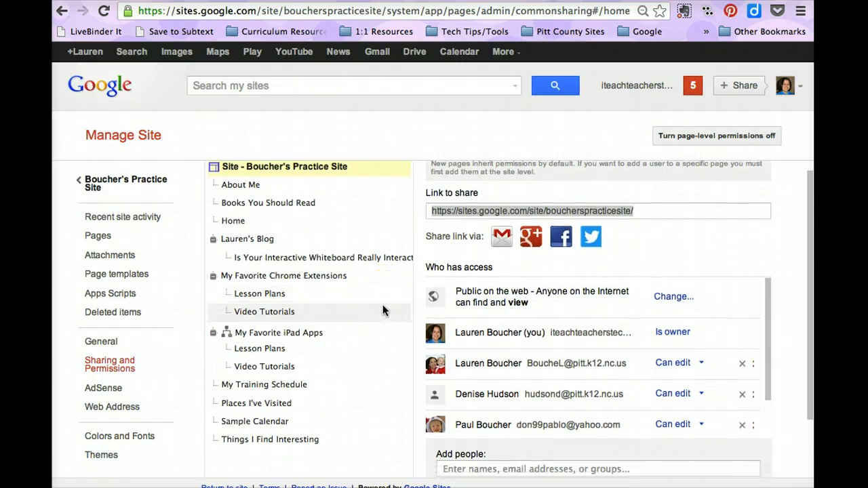
pyautogui.scroll(1, 382, 310)
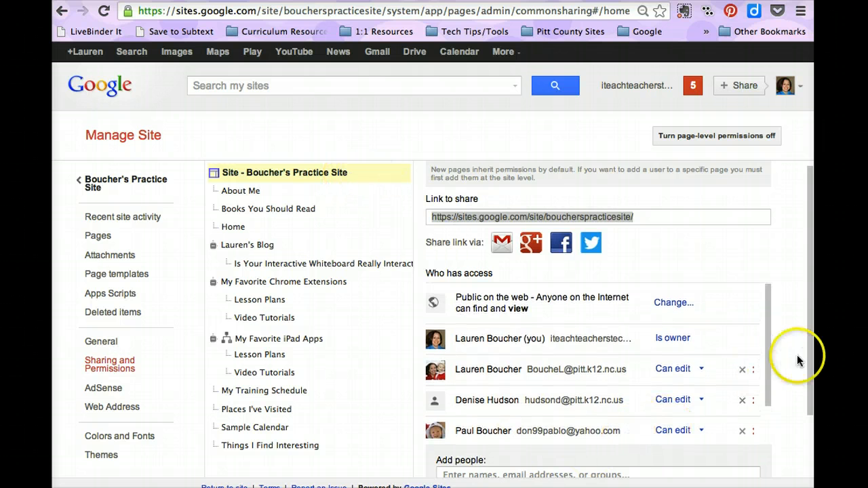
pyautogui.moveTo(809, 362); pyautogui.dragTo(806, 381)
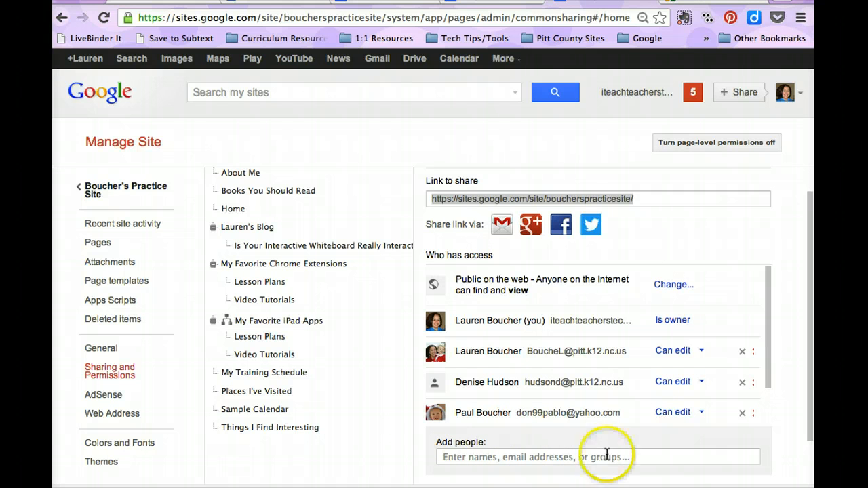
pyautogui.scroll(-1, 775, 359)
pyautogui.scroll(-3, 776, 367)
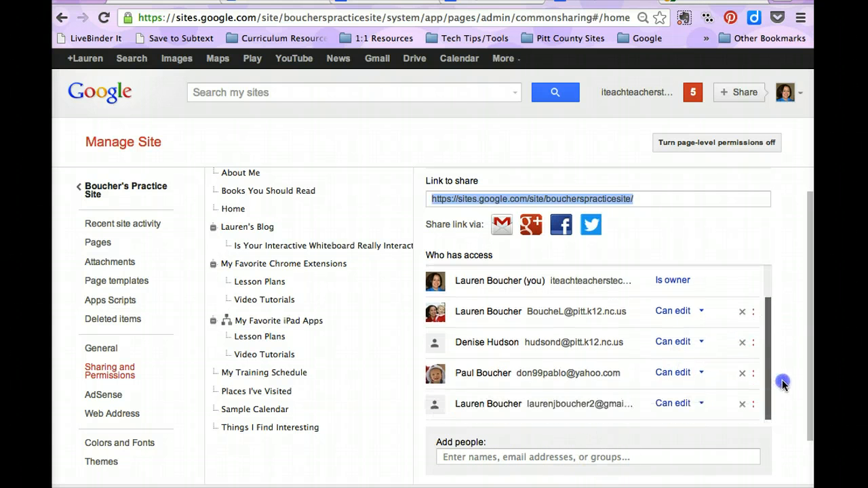
pyautogui.scroll(3, 772, 353)
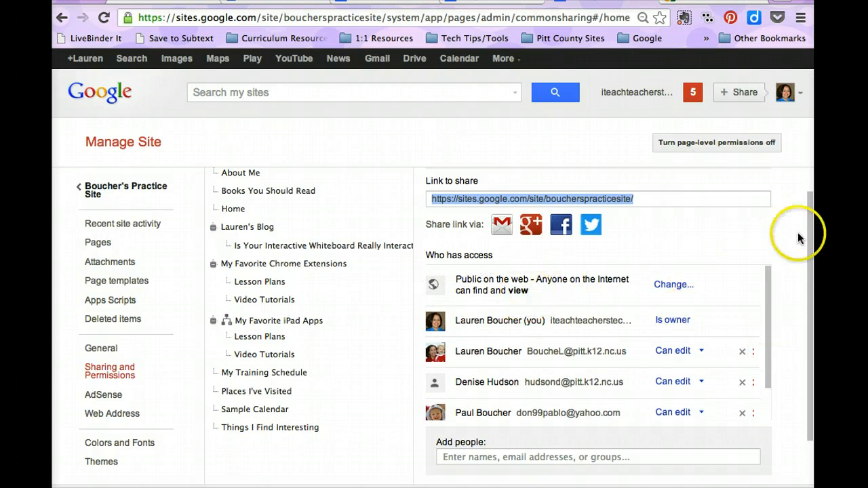
pyautogui.moveTo(810, 282); pyautogui.dragTo(810, 210)
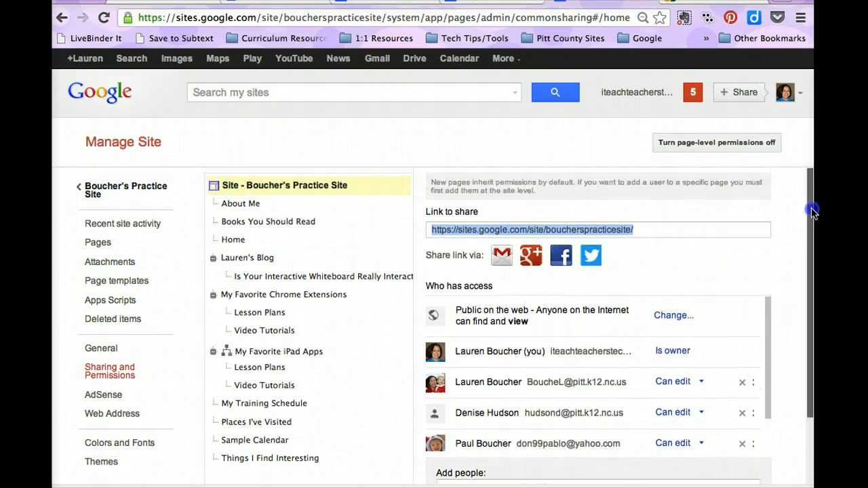
# Give Lauren's Blog custom permissions that do not add new site users to the page, and save.
pyautogui.click(265, 260)
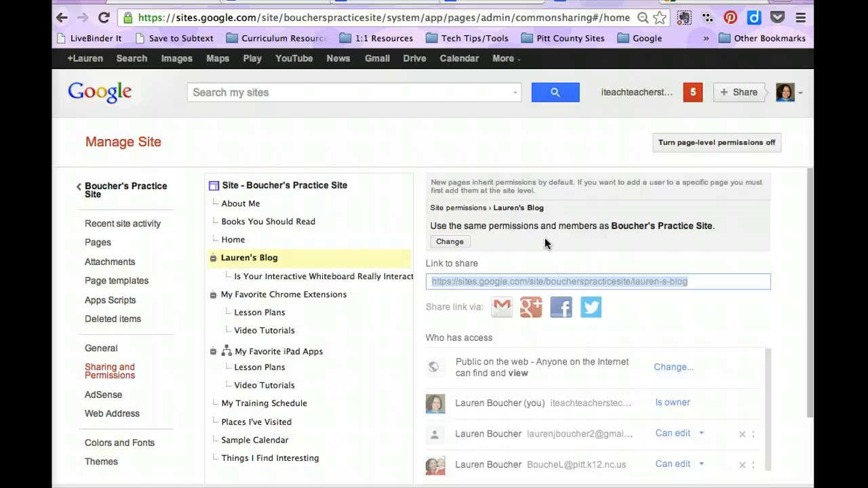
pyautogui.click(450, 242)
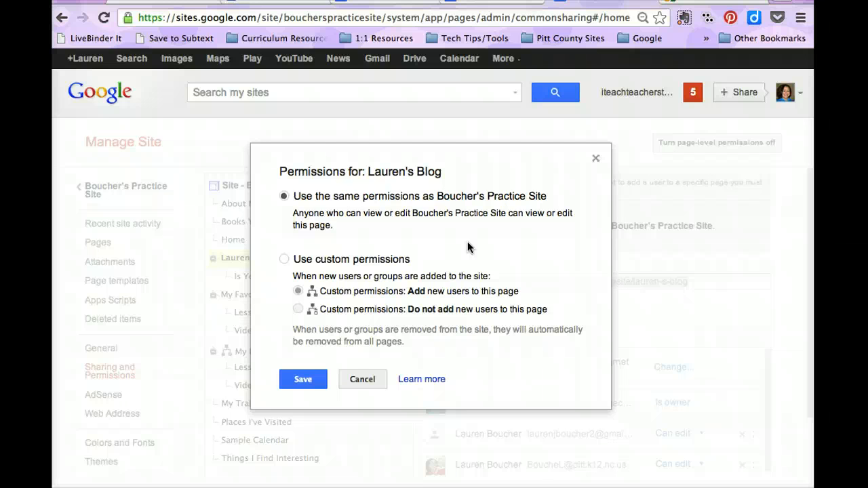
pyautogui.click(284, 261)
pyautogui.click(298, 309)
pyautogui.click(299, 310)
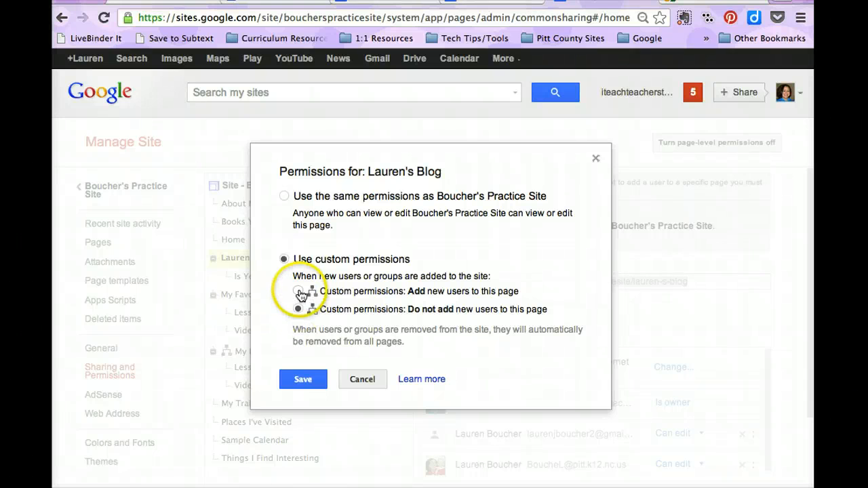
pyautogui.click(298, 291)
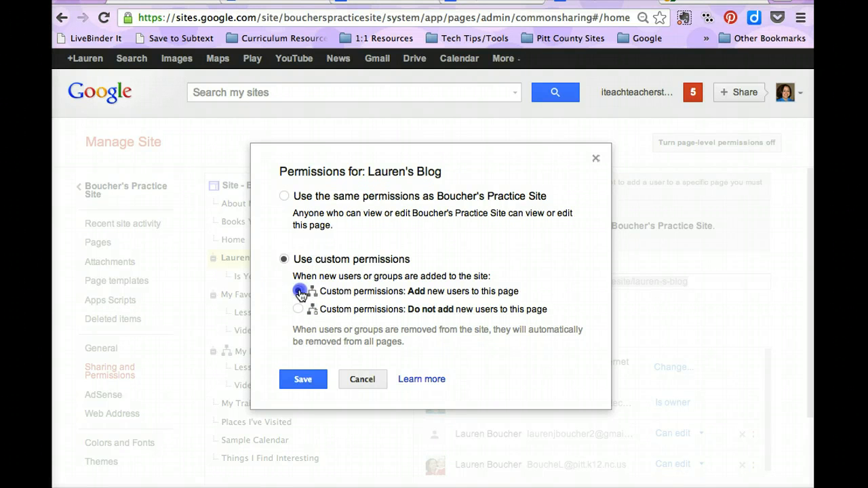
pyautogui.click(298, 310)
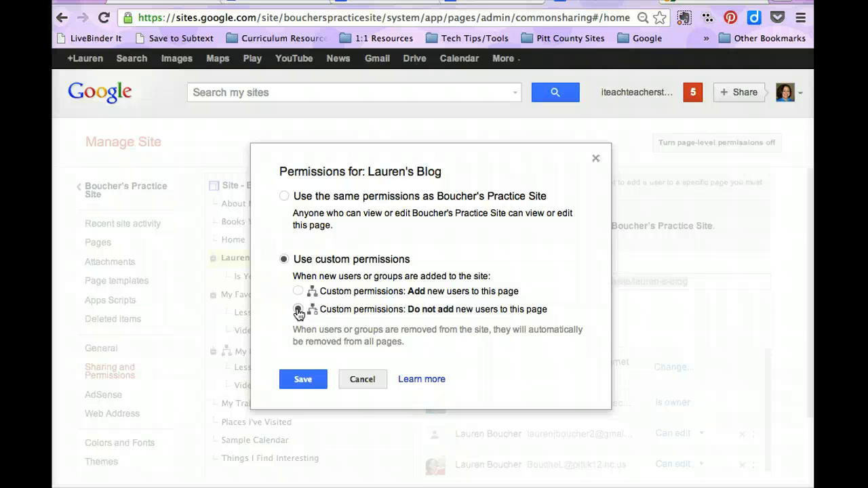
pyautogui.click(298, 310)
pyautogui.click(306, 377)
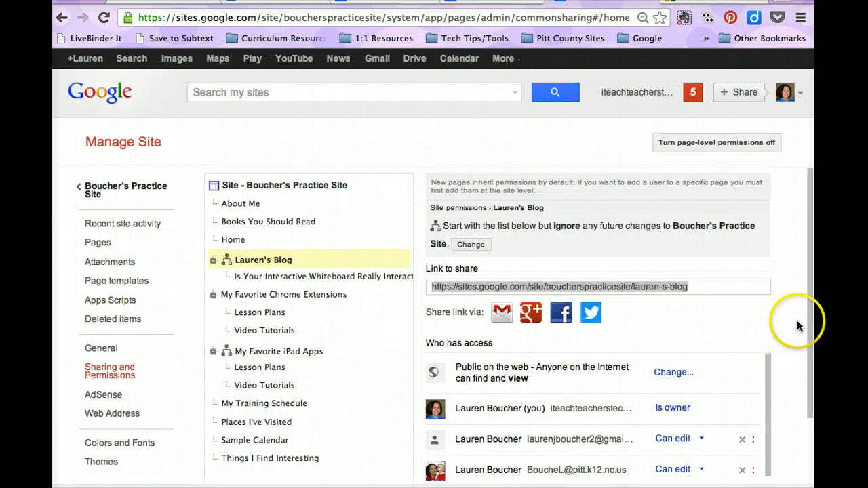
# Change the newly added person's access on Lauren's Blog to Can view.
pyautogui.scroll(-3, 807, 314)
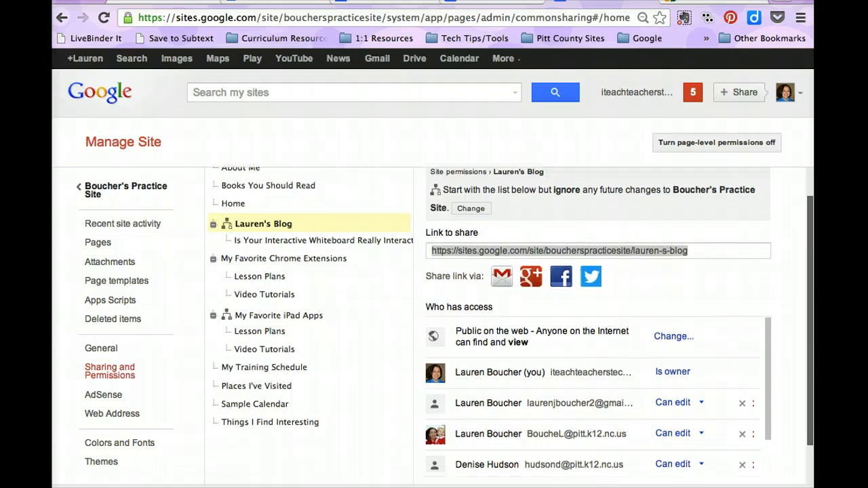
pyautogui.moveTo(811, 341); pyautogui.dragTo(810, 381)
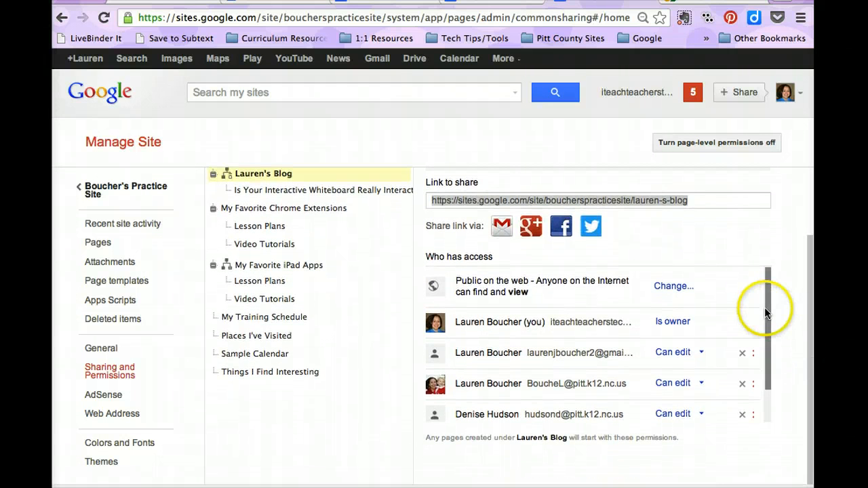
pyautogui.moveTo(764, 312); pyautogui.dragTo(767, 345)
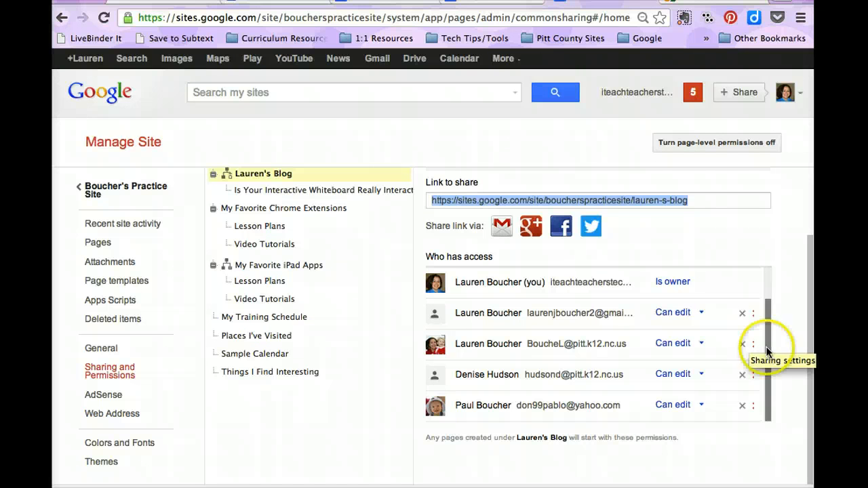
pyautogui.moveTo(770, 329); pyautogui.dragTo(758, 324)
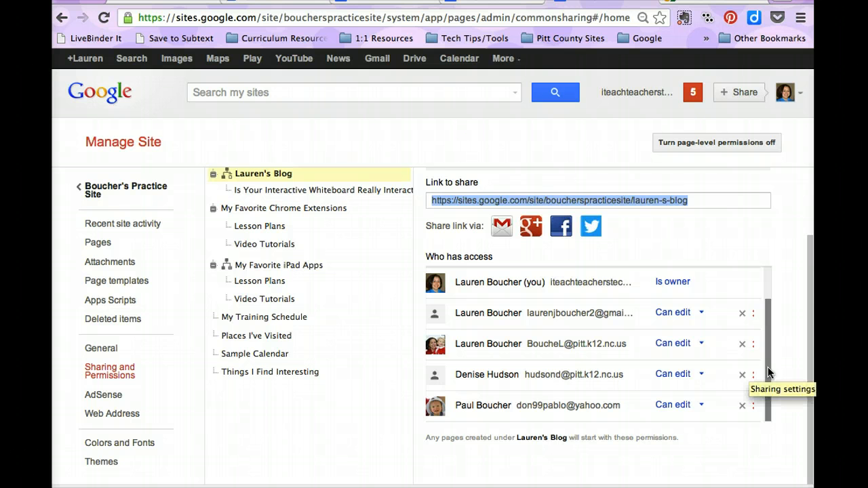
pyautogui.click(700, 313)
pyautogui.click(694, 352)
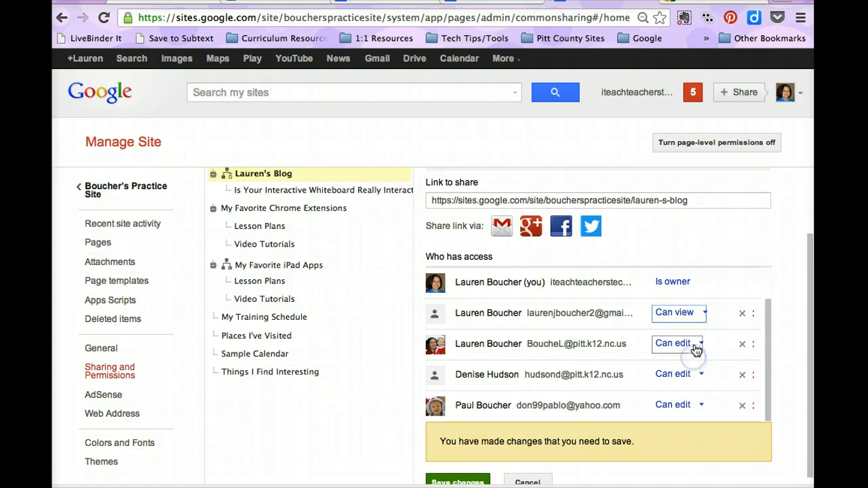
# Set two more collaborators' access on Lauren's Blog to Can view and save the changes.
pyautogui.click(697, 345)
pyautogui.click(695, 390)
pyautogui.click(694, 388)
pyautogui.click(690, 415)
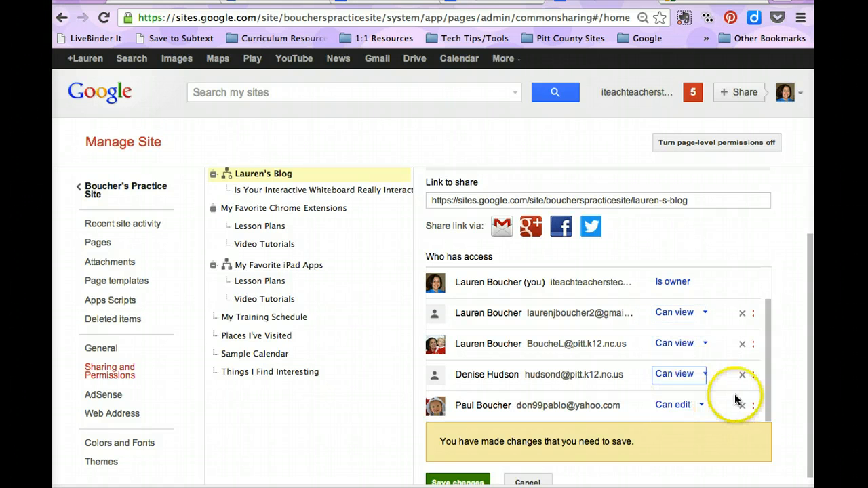
pyautogui.click(768, 383)
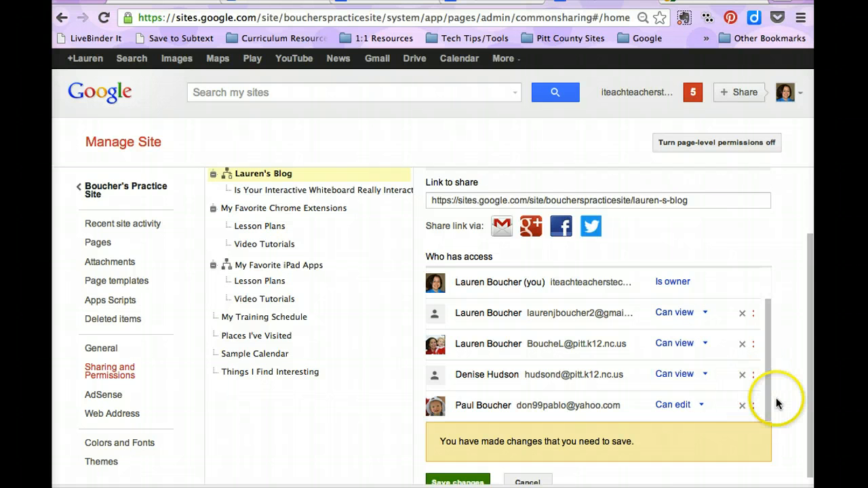
pyautogui.scroll(-1, 776, 399)
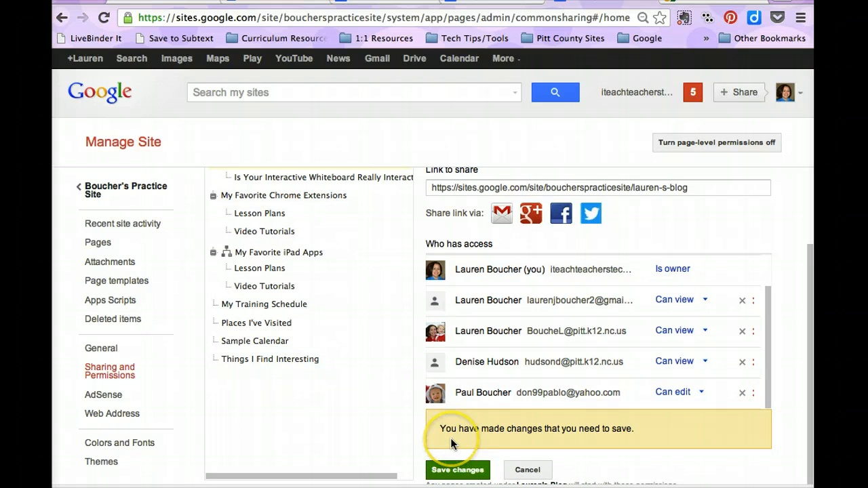
pyautogui.click(463, 471)
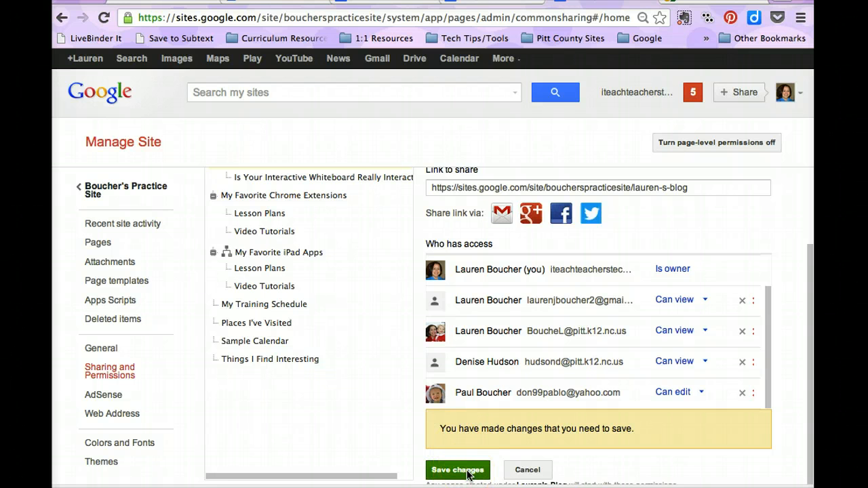
pyautogui.click(467, 474)
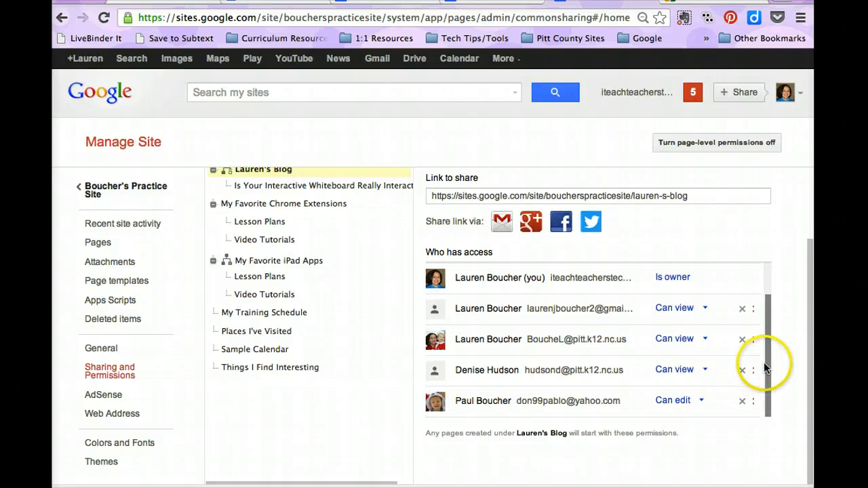
# Review the access lists of the My Training Schedule page and of the whole site.
pyautogui.moveTo(766, 362); pyautogui.dragTo(769, 306)
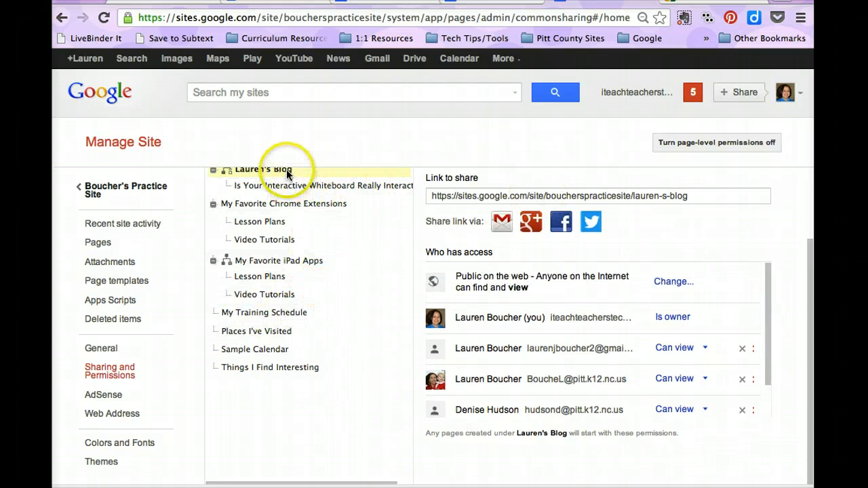
pyautogui.click(276, 314)
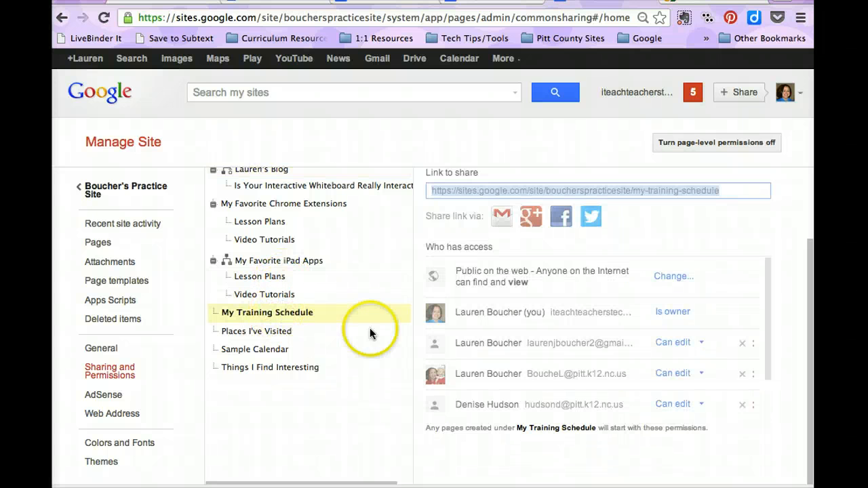
pyautogui.moveTo(813, 330); pyautogui.dragTo(814, 256)
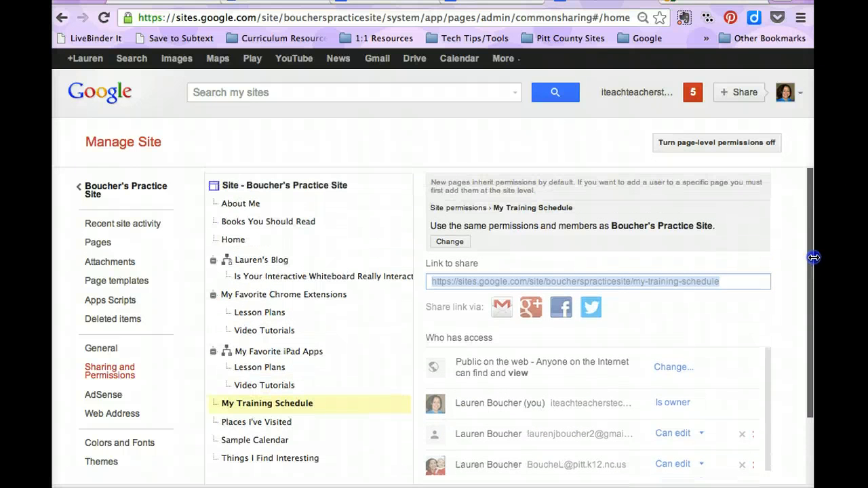
pyautogui.click(340, 186)
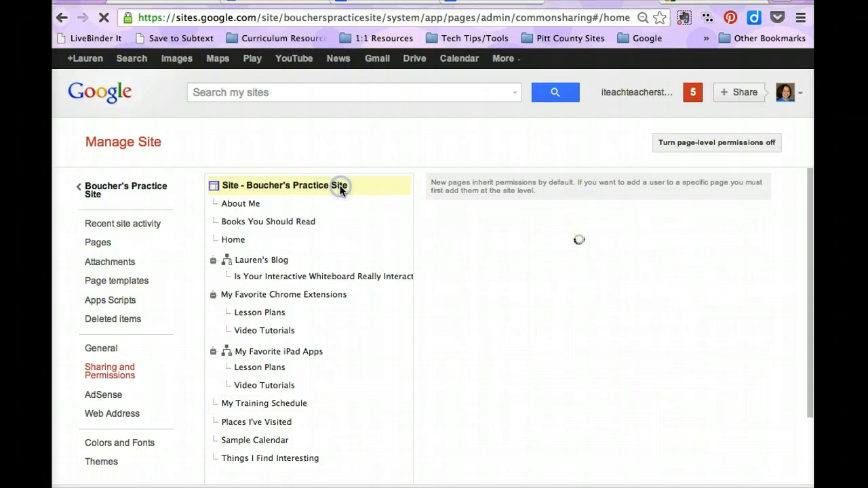